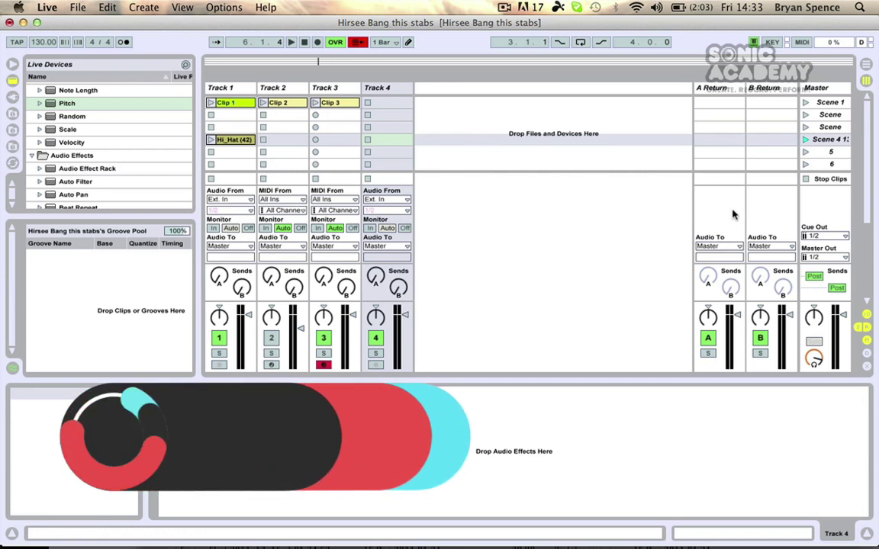
# Widen the Master column leftward so full scene names like 'Scene 4 130bpm' are visible
pyautogui.moveTo(800, 88); pyautogui.dragTo(739, 89)
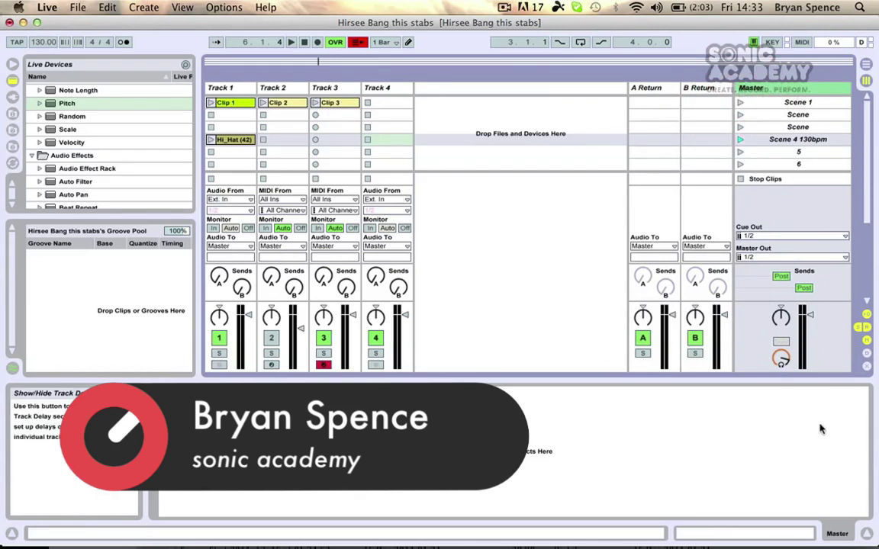
# Hide Detail View and expand the VEH1 Loops > House Beats 128 BPM folder in Samples
pyautogui.click(865, 532)
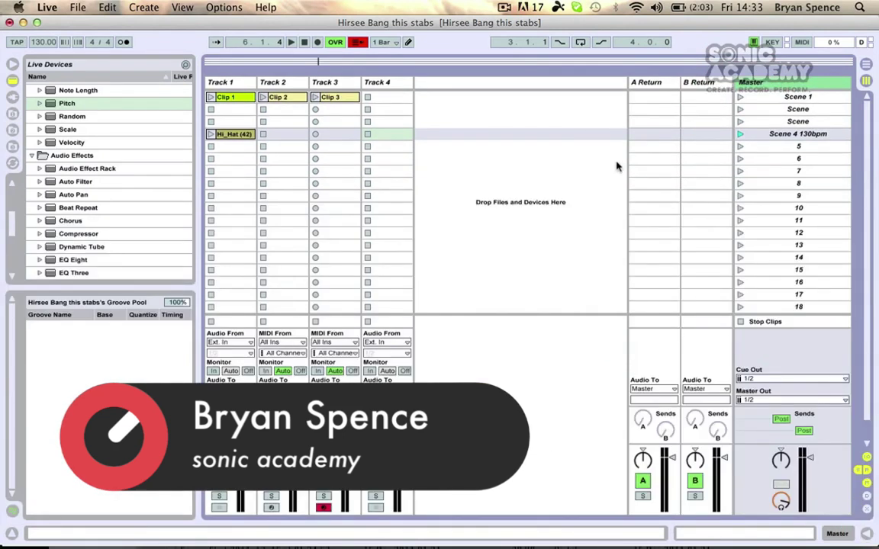
pyautogui.click(786, 156)
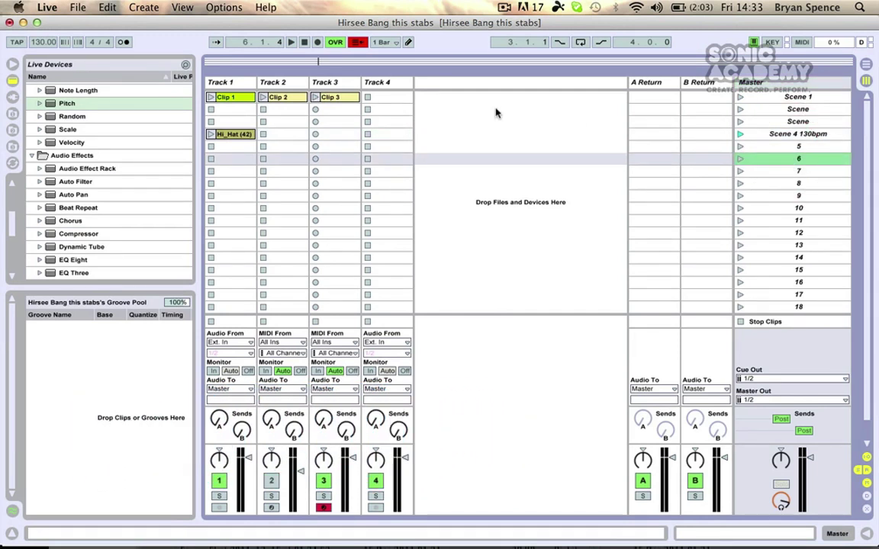
pyautogui.click(12, 130)
pyautogui.scroll(20, 128, 156)
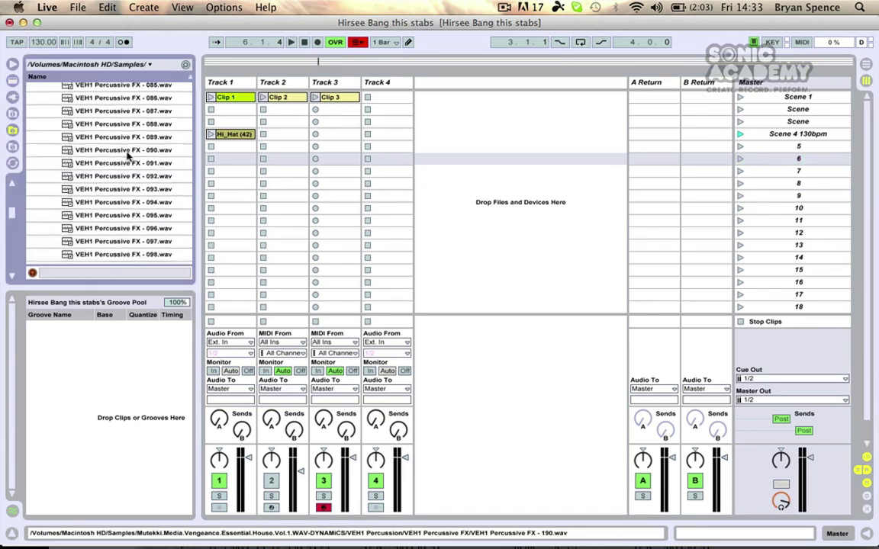
pyautogui.scroll(-2, 128, 157)
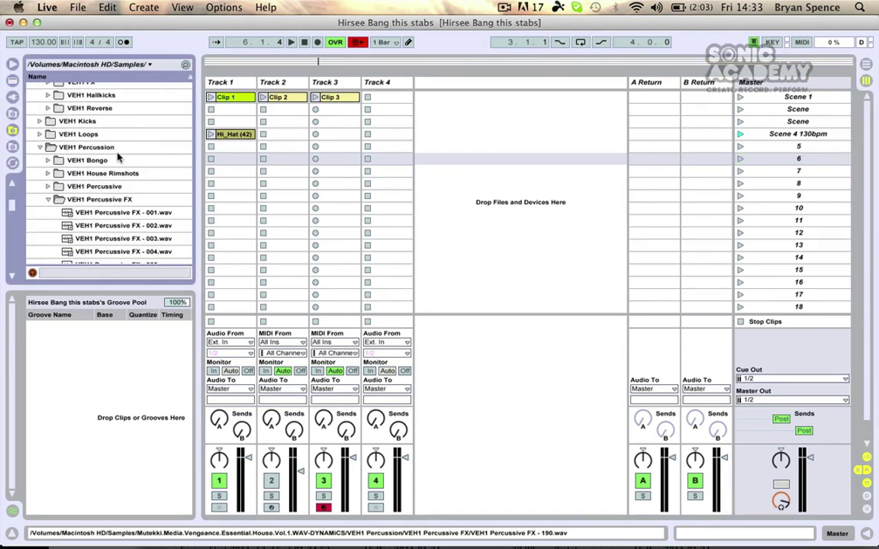
pyautogui.click(39, 134)
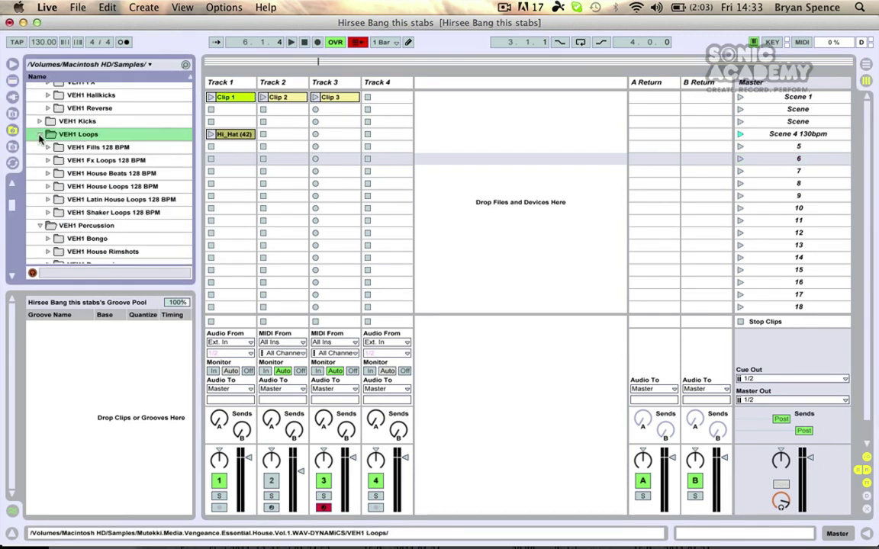
pyautogui.click(47, 173)
# Put VEH1 House Beat 05 in Track 4's first slot and lower Track 4 to -5.2 dB
pyautogui.moveTo(79, 202); pyautogui.dragTo(381, 97)
pyautogui.click(367, 98)
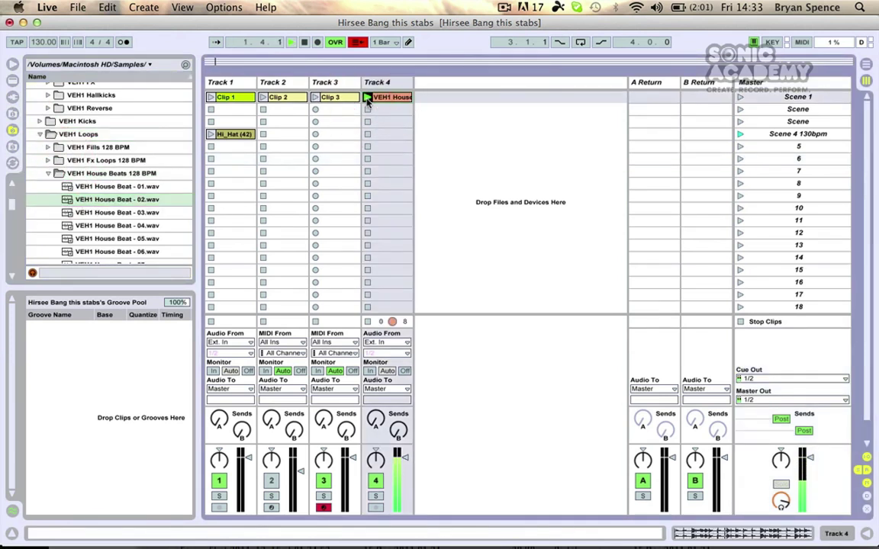
pyautogui.moveTo(115, 238); pyautogui.dragTo(368, 101)
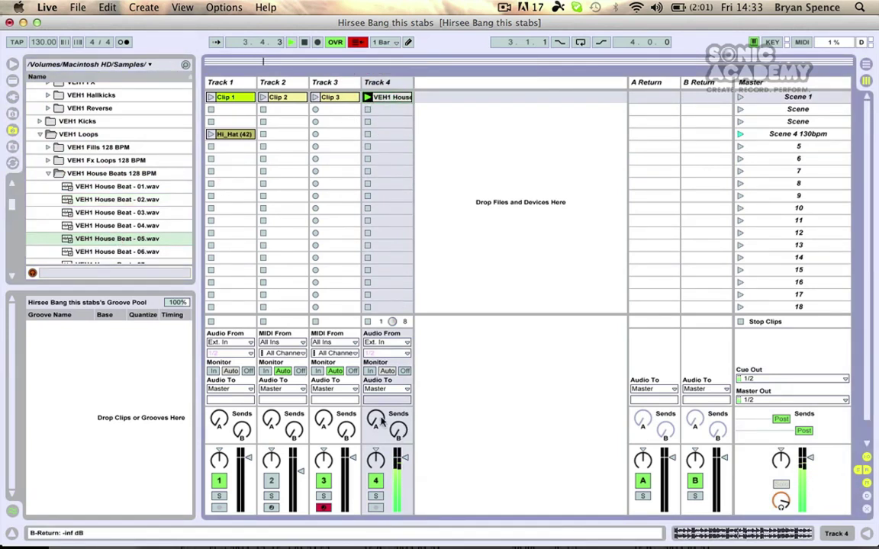
pyautogui.scroll(-3, 77, 194)
pyautogui.moveTo(404, 457); pyautogui.dragTo(404, 464)
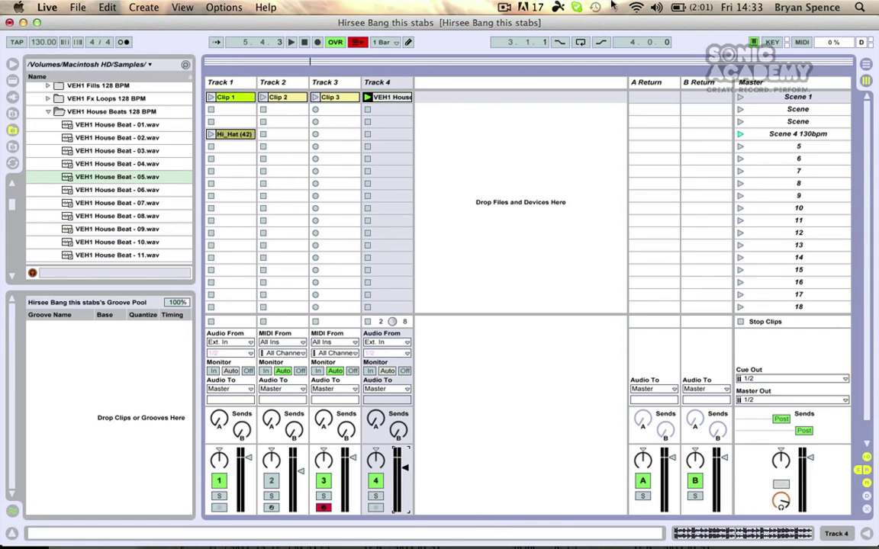
# Add House Beat 06 to Track 4's second slot and audition scenes 2 and 1
pyautogui.click(786, 109)
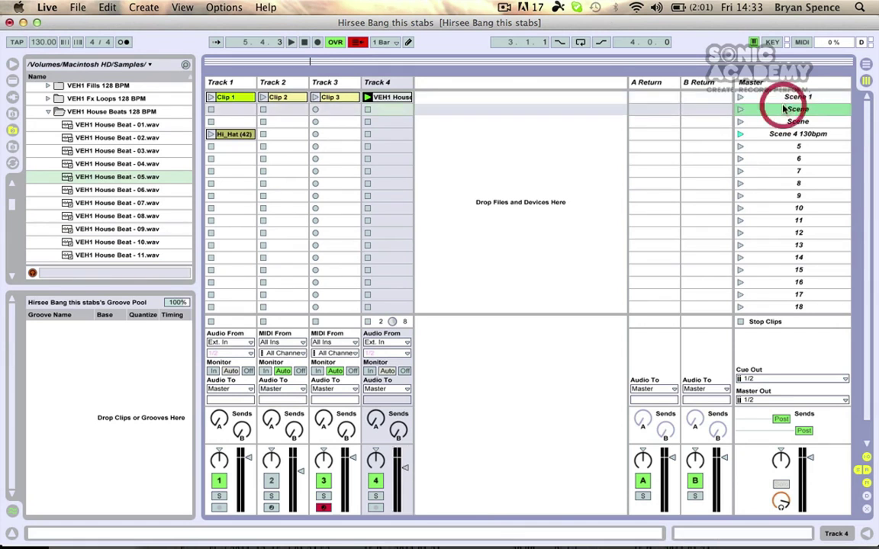
pyautogui.moveTo(102, 190); pyautogui.dragTo(381, 109)
pyautogui.click(740, 109)
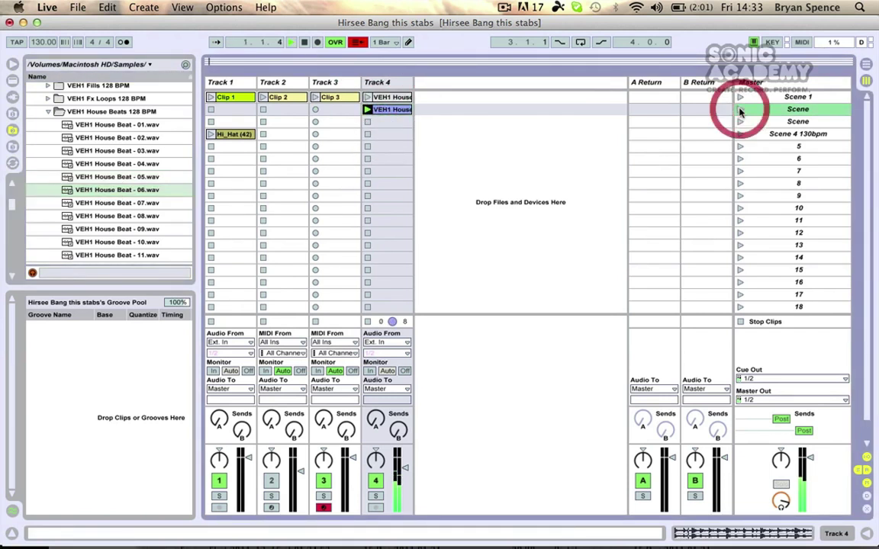
pyautogui.click(740, 97)
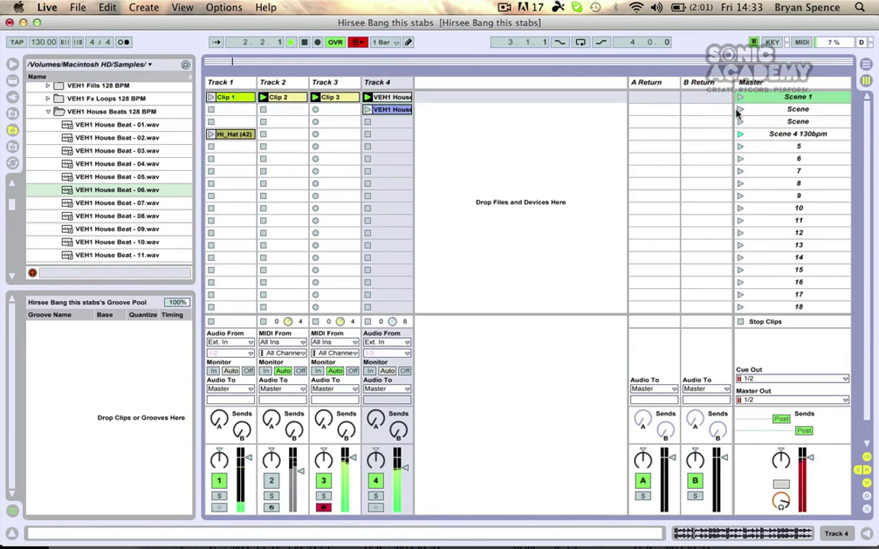
# Mute Track 3, relaunch scene 2, and begin renaming the third scene
pyautogui.click(323, 480)
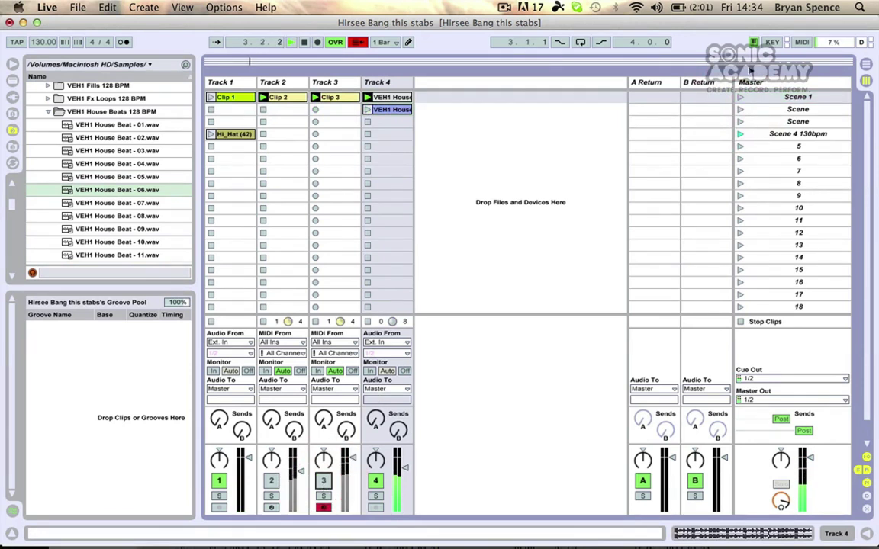
pyautogui.click(740, 109)
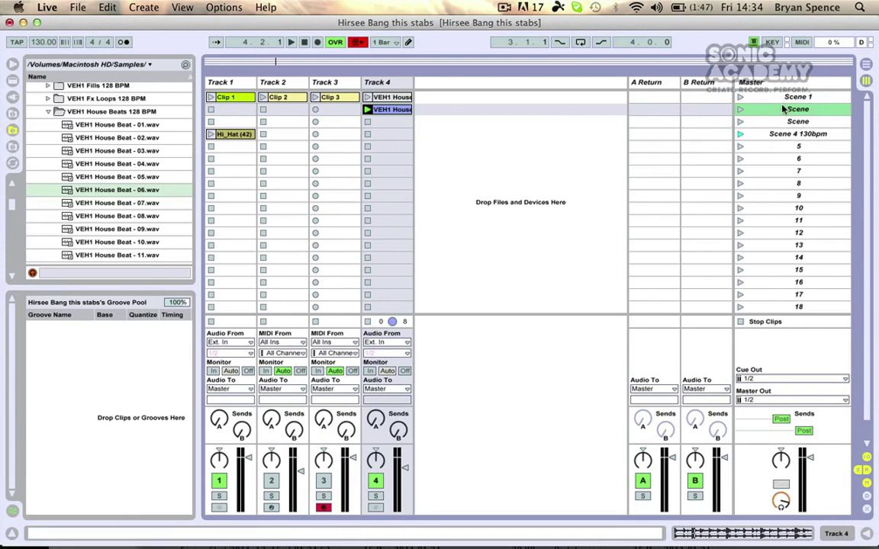
pyautogui.click(829, 122)
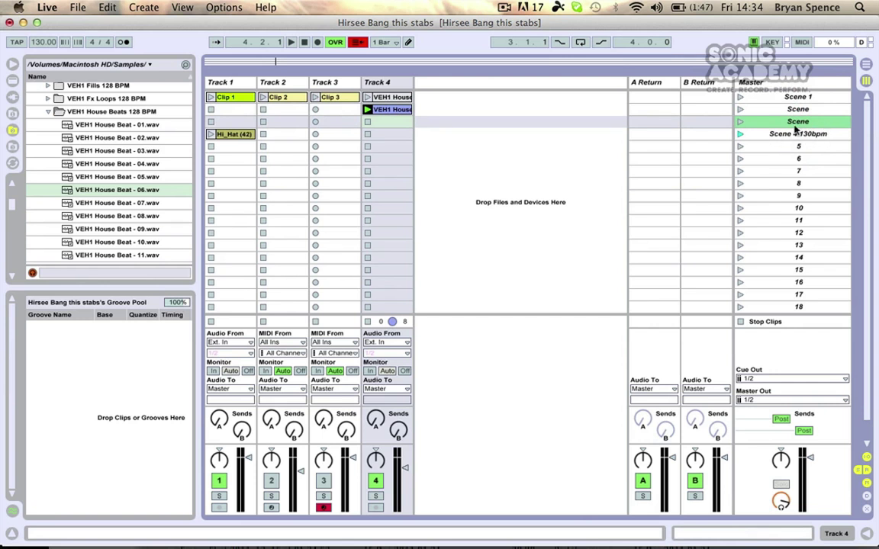
pyautogui.press('super+r')
# Name the third scene 'Tempo Change 100bpm' and rename 'Scene 4 130bpm' to '125bpm'
pyautogui.write('Tempo Change')
pyautogui.write('100bpm')
pyautogui.click(774, 135)
pyautogui.press('super+r')
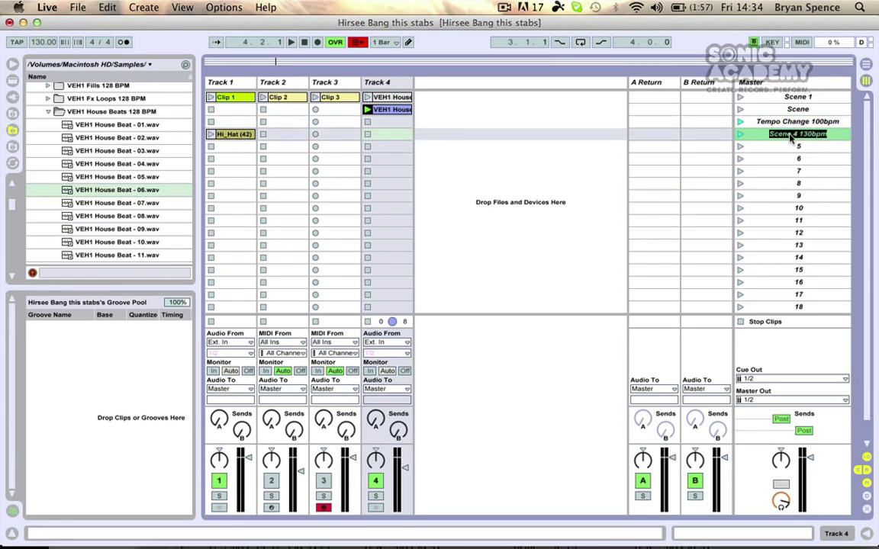
pyautogui.write('125bpm')
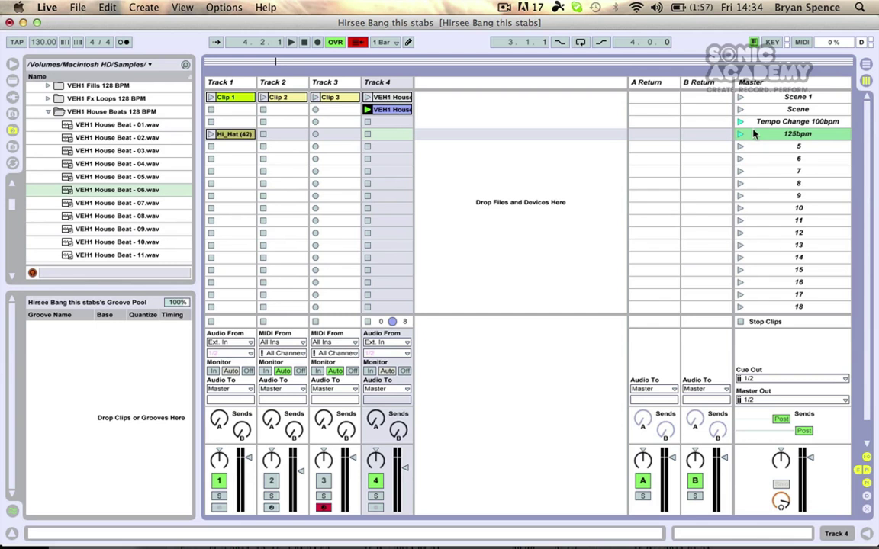
# Remove the stop buttons on Tracks 1–4 in the 125bpm row and delete its Hi_Hat clip
pyautogui.rightClick(367, 134)
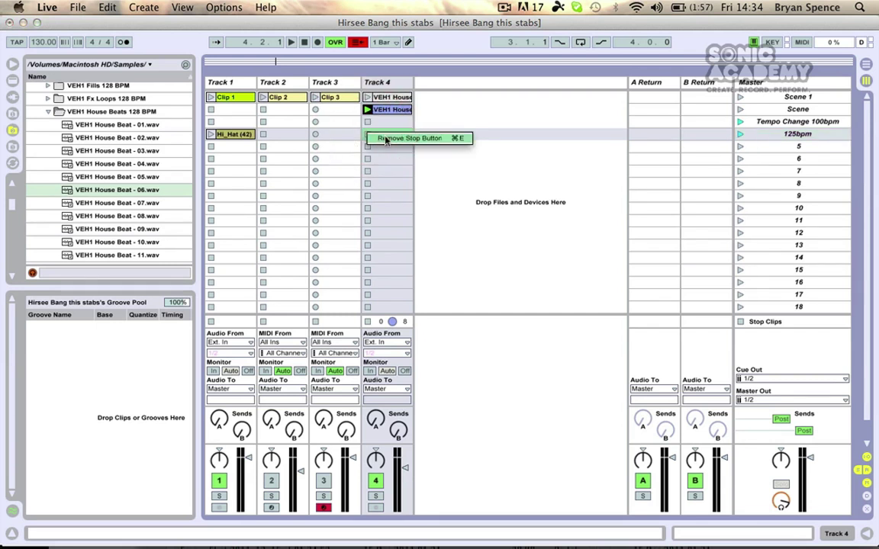
pyautogui.click(385, 138)
pyautogui.rightClick(313, 137)
pyautogui.click(330, 141)
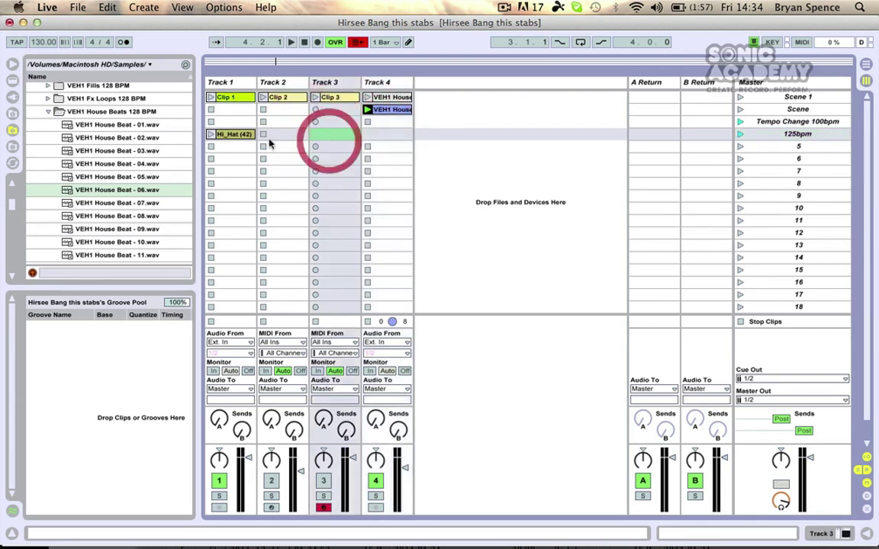
pyautogui.rightClick(263, 135)
pyautogui.click(275, 142)
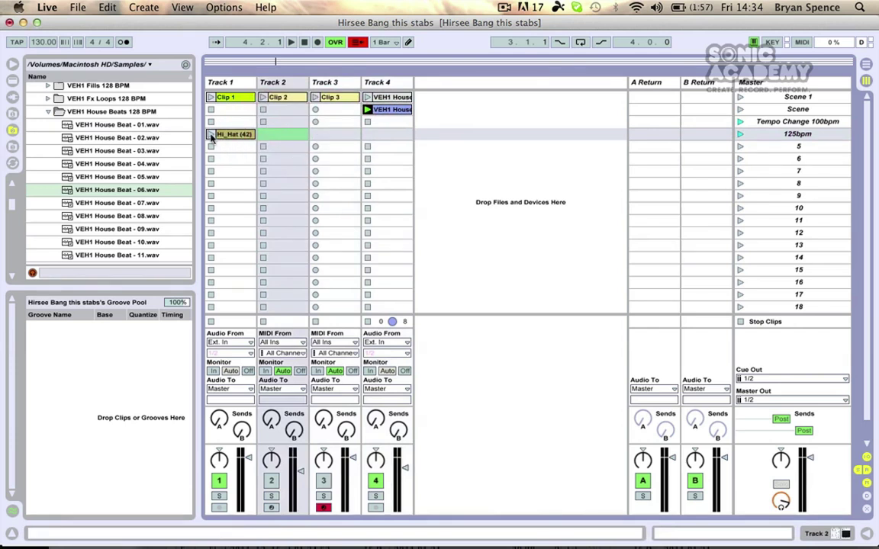
pyautogui.rightClick(214, 134)
pyautogui.click(227, 142)
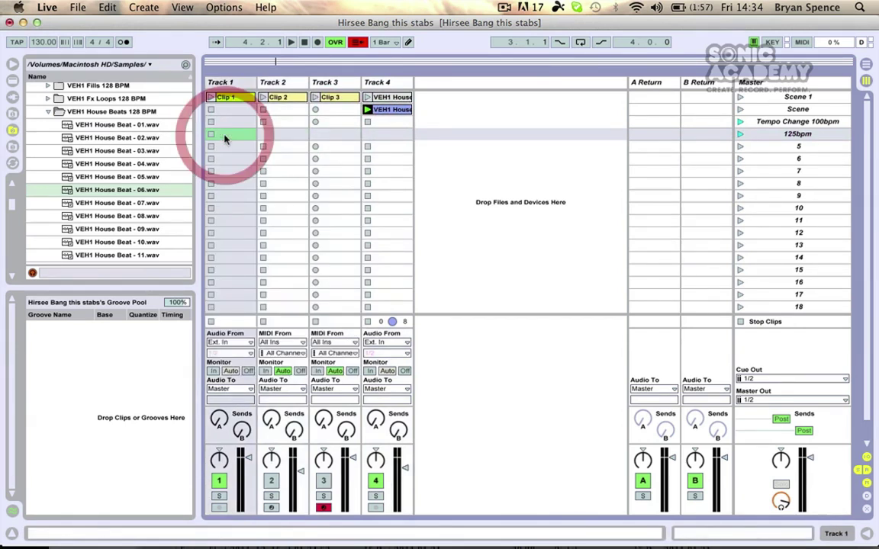
pyautogui.rightClick(211, 138)
pyautogui.click(231, 141)
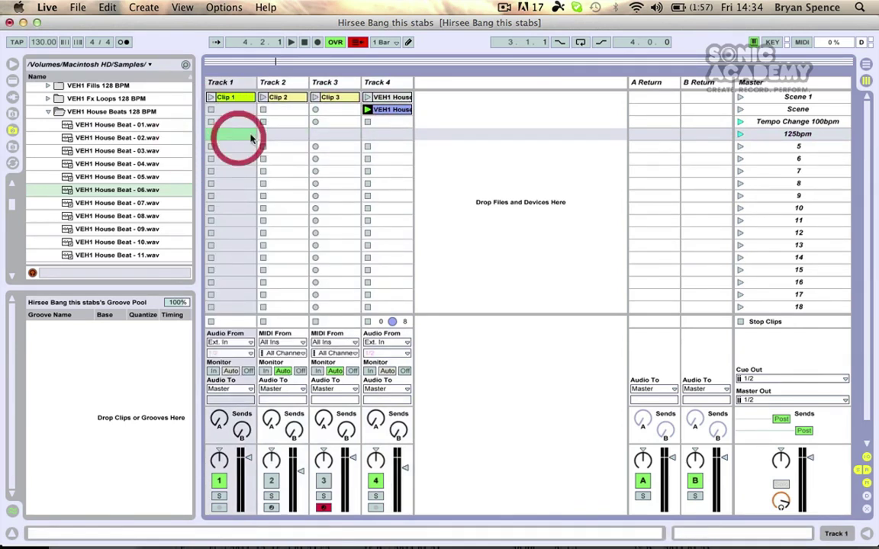
# Remove the stop buttons on Tracks 1–4 in the Tempo Change 100bpm row
pyautogui.rightClick(372, 125)
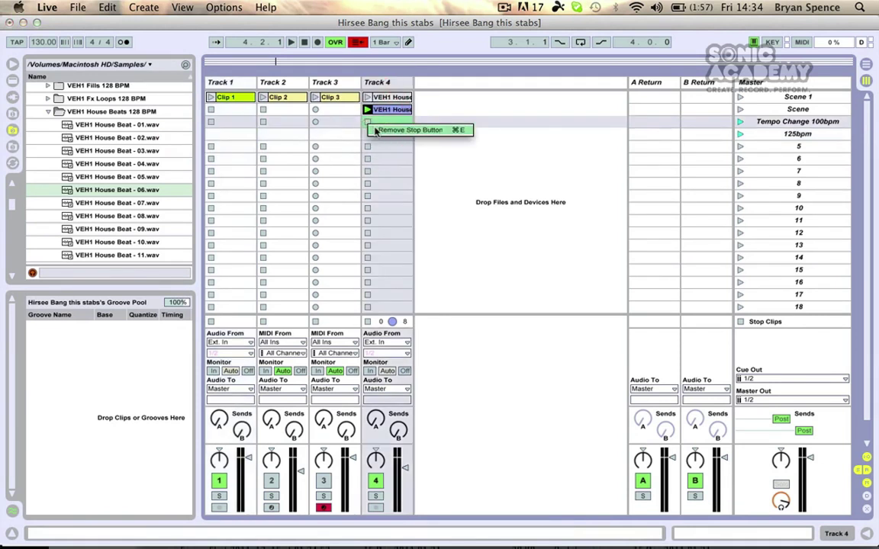
pyautogui.click(366, 130)
pyautogui.rightClick(315, 122)
pyautogui.click(322, 128)
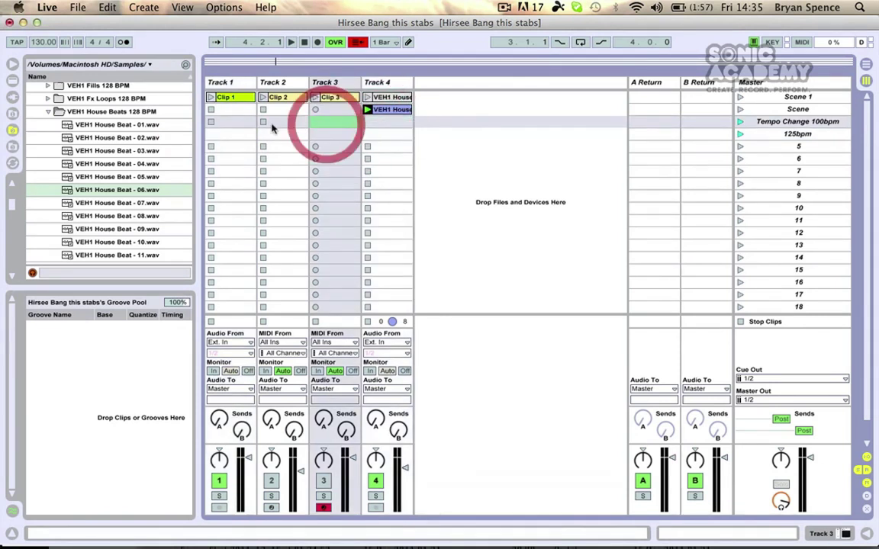
pyautogui.rightClick(264, 122)
pyautogui.click(277, 130)
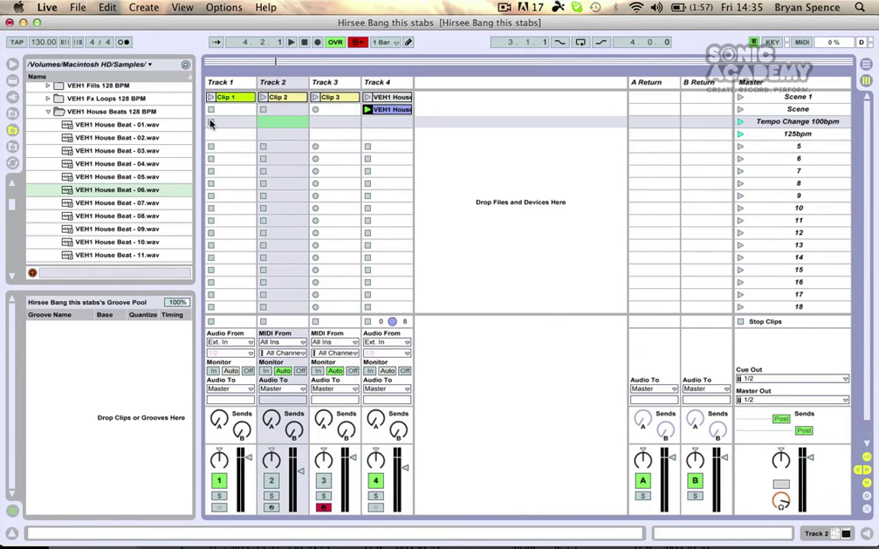
pyautogui.rightClick(210, 122)
pyautogui.click(225, 129)
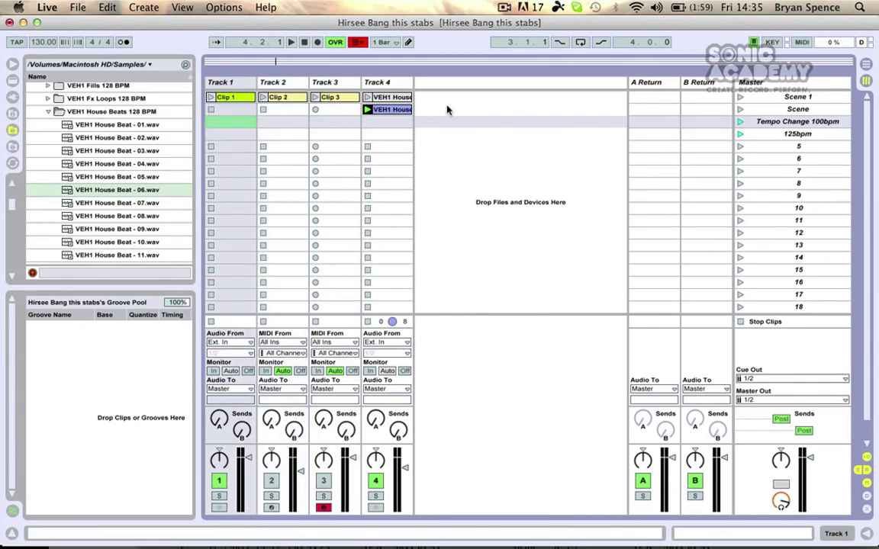
# Launch Scene 1, Tempo Change 100bpm, Scene, then 125bpm, leaving the tempo at 125.00
pyautogui.click(740, 97)
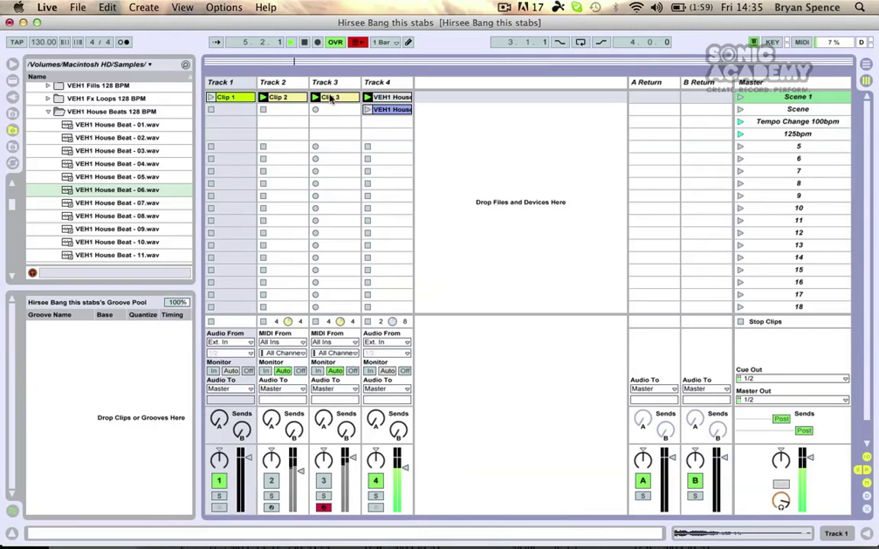
pyautogui.click(739, 122)
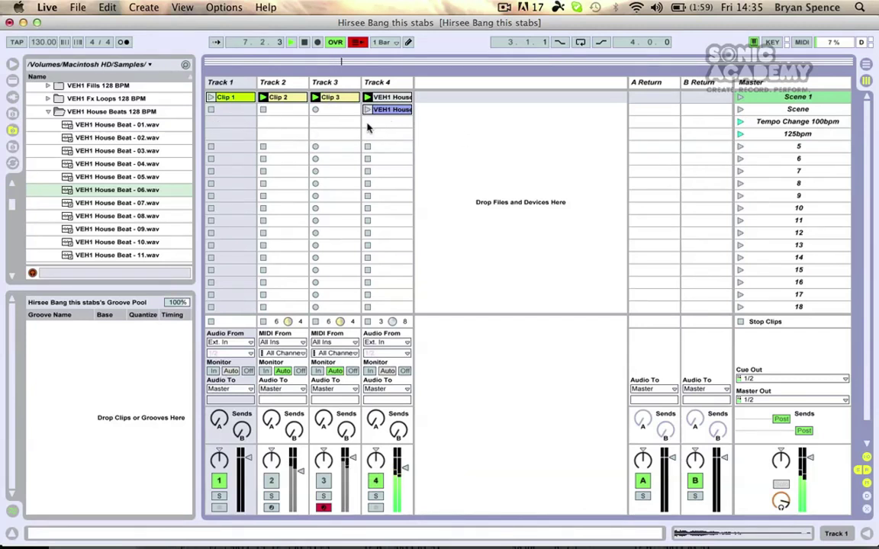
pyautogui.click(739, 123)
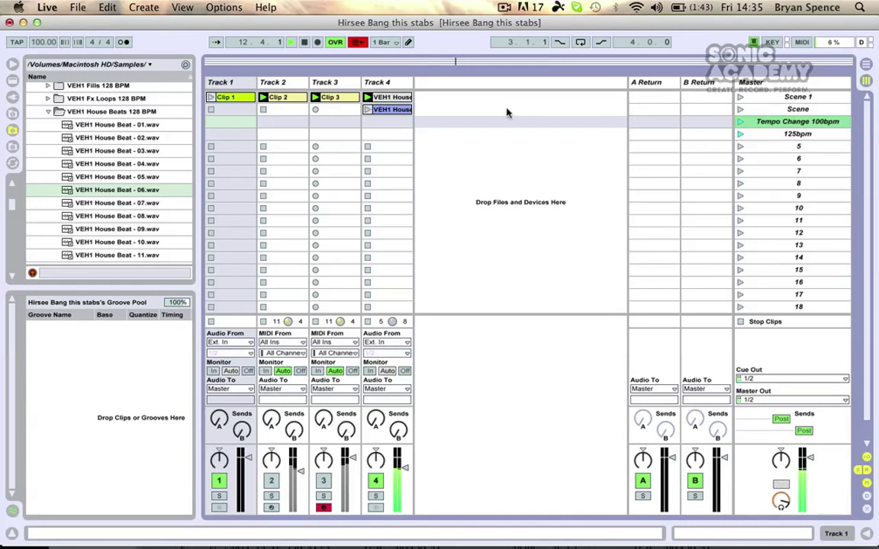
pyautogui.click(739, 110)
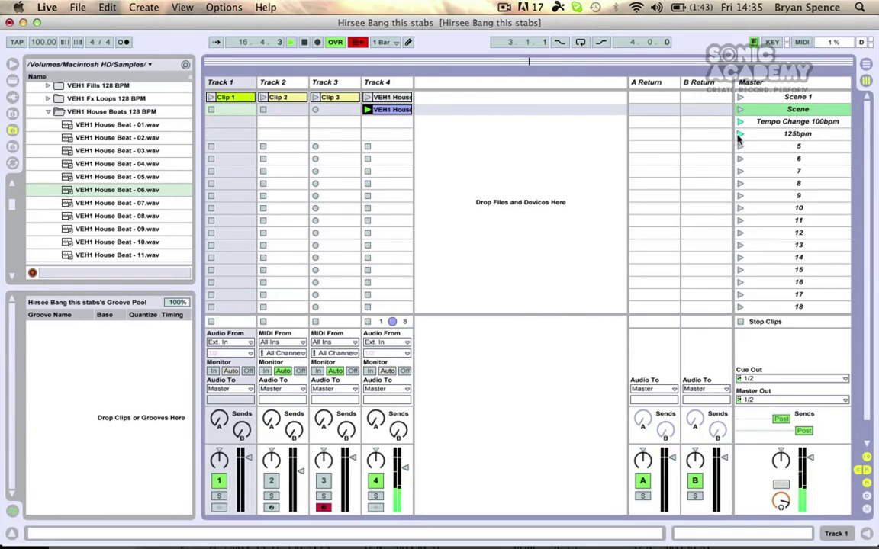
pyautogui.click(738, 135)
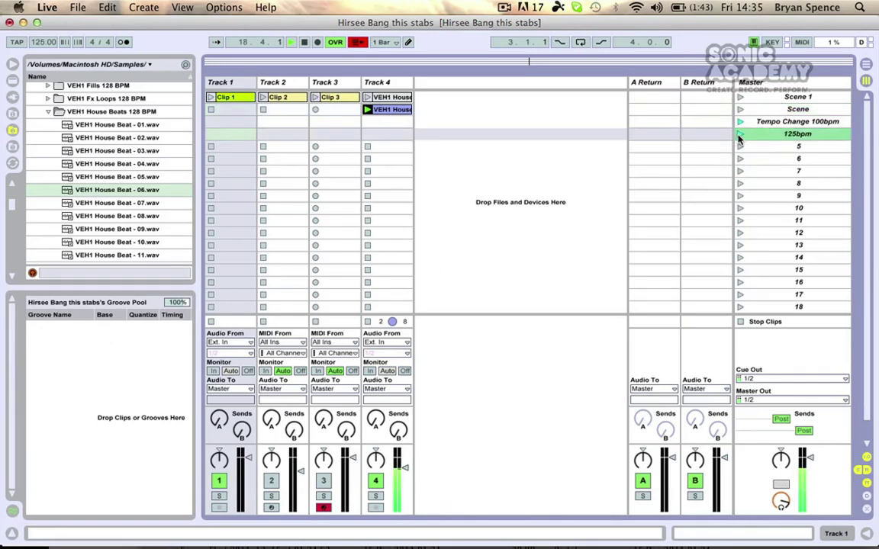
# Move Track 4's House Beat clip into scene 5, name it '100bpm', and launch it at 100.00
pyautogui.moveTo(385, 110); pyautogui.dragTo(391, 147)
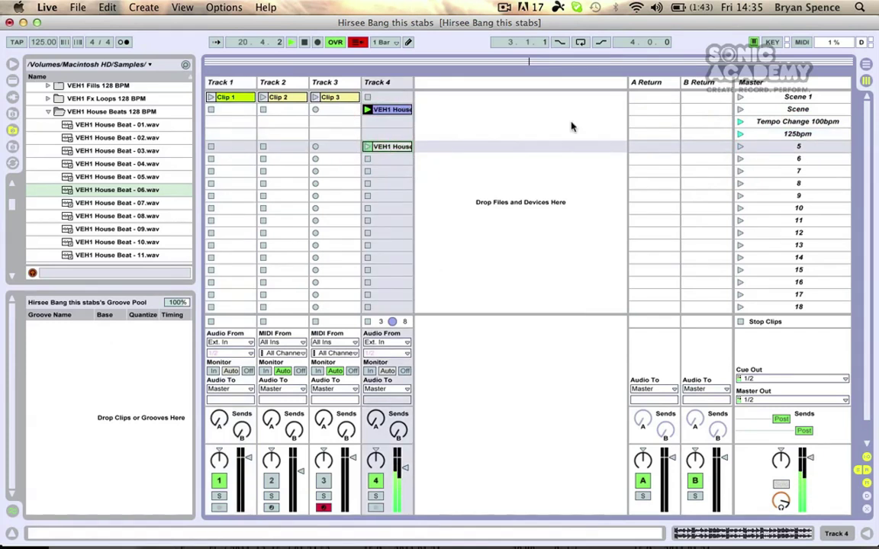
pyautogui.click(799, 151)
pyautogui.press('super+r')
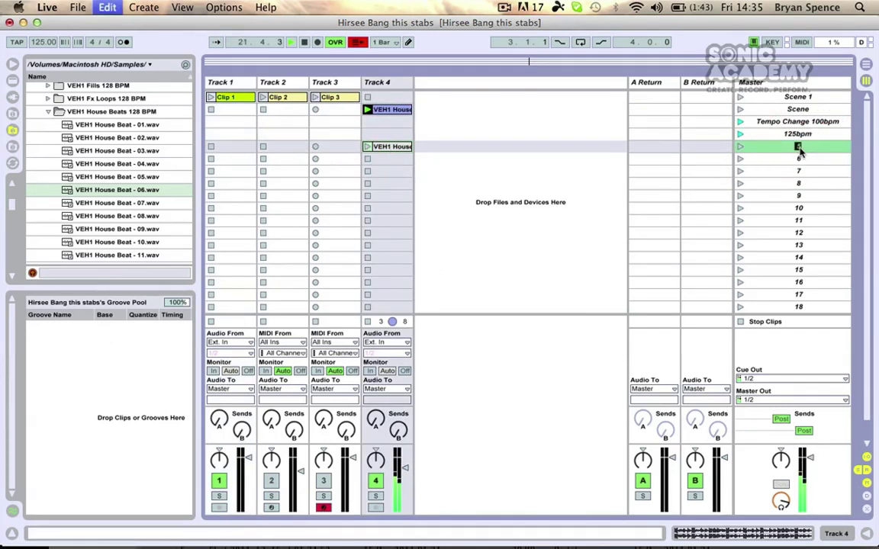
pyautogui.write('100bpm')
pyautogui.press('Return')
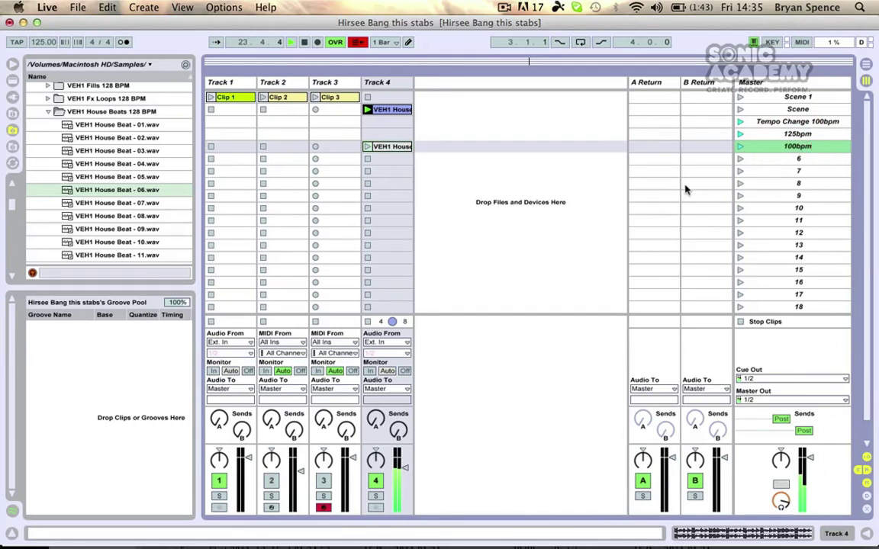
pyautogui.click(739, 148)
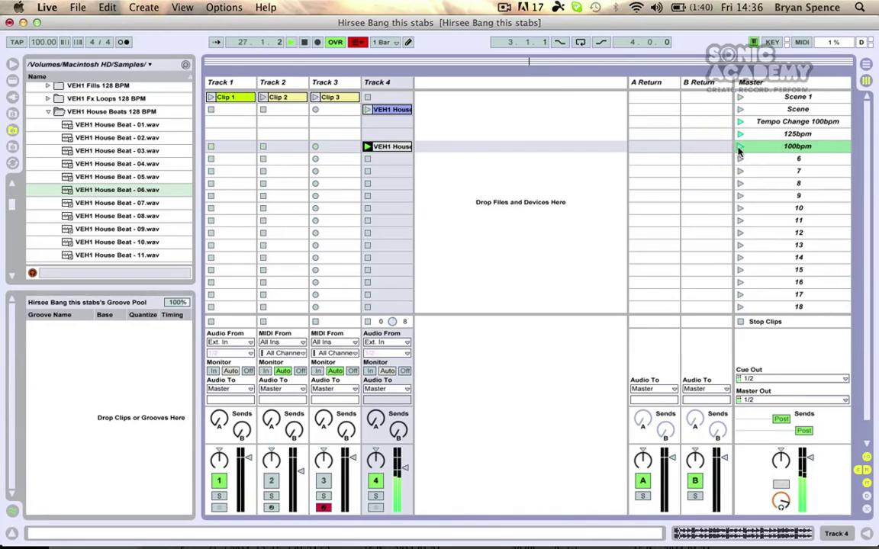